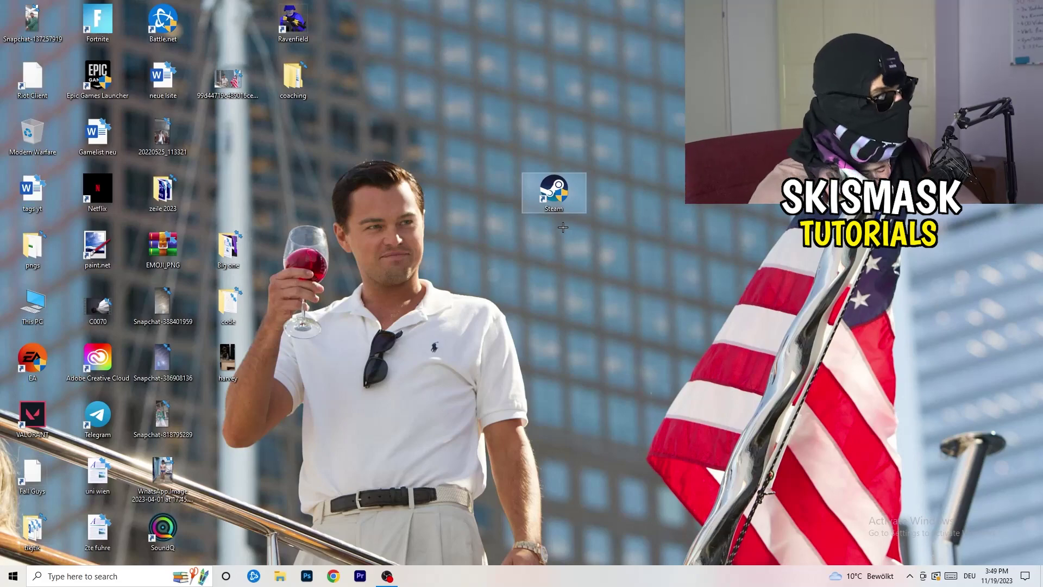
# - Review the Compatibility settings in the Steam desktop shortcut's properties and accept the dialog
pyautogui.rightClick(559, 191)
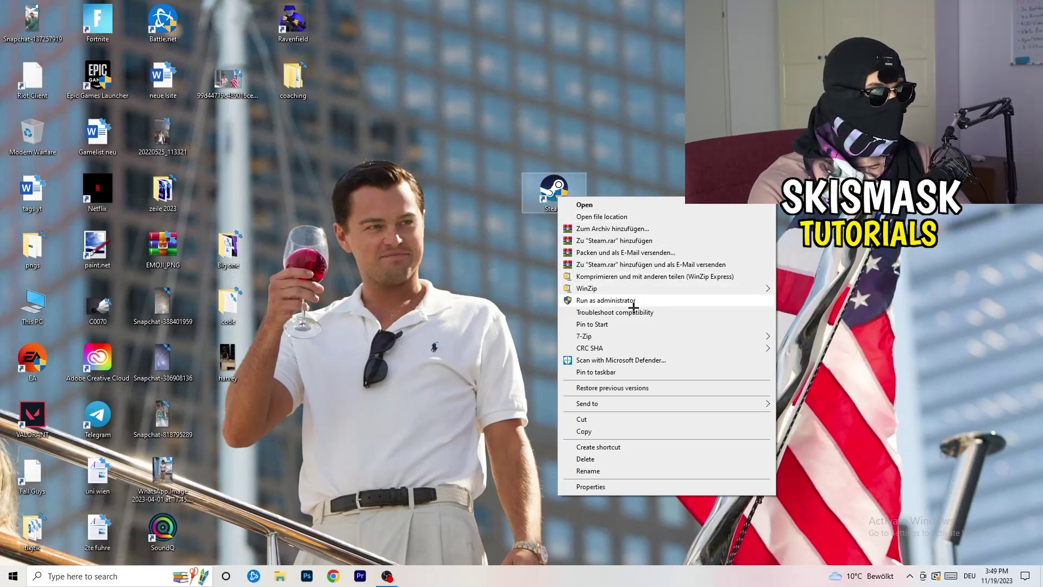
pyautogui.click(603, 487)
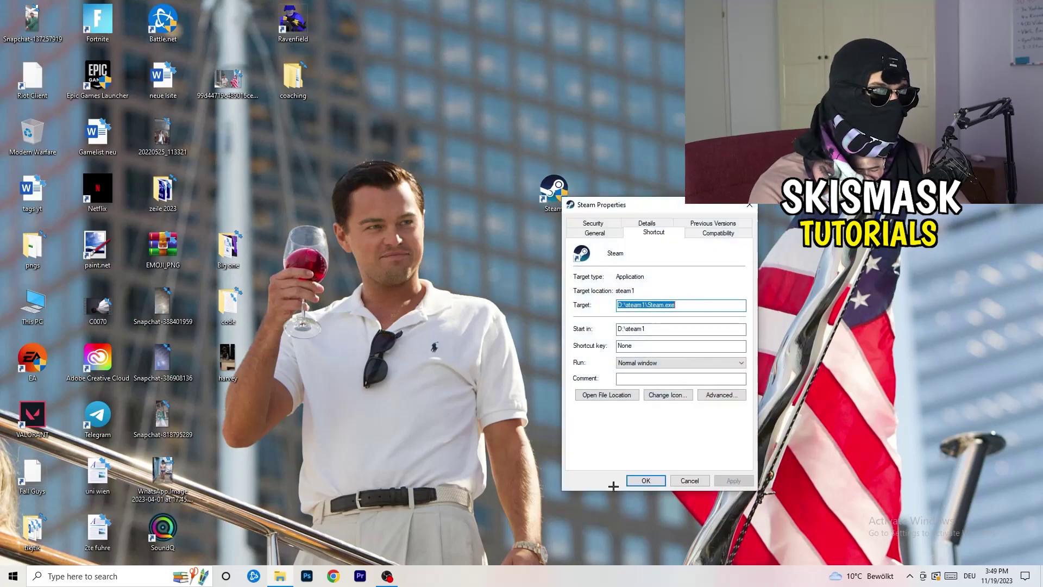
pyautogui.moveTo(651, 203); pyautogui.dragTo(459, 151)
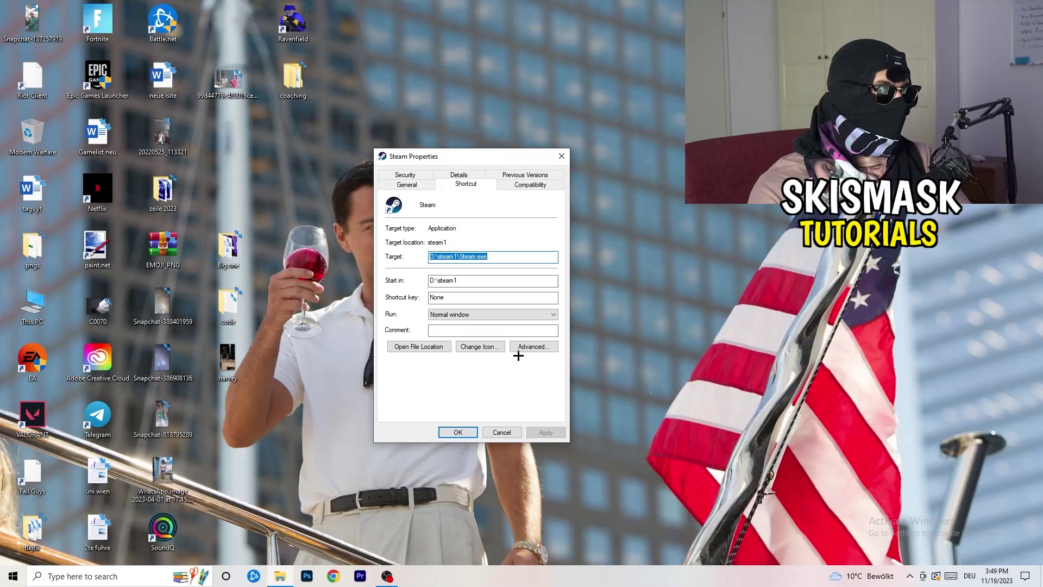
pyautogui.click(531, 185)
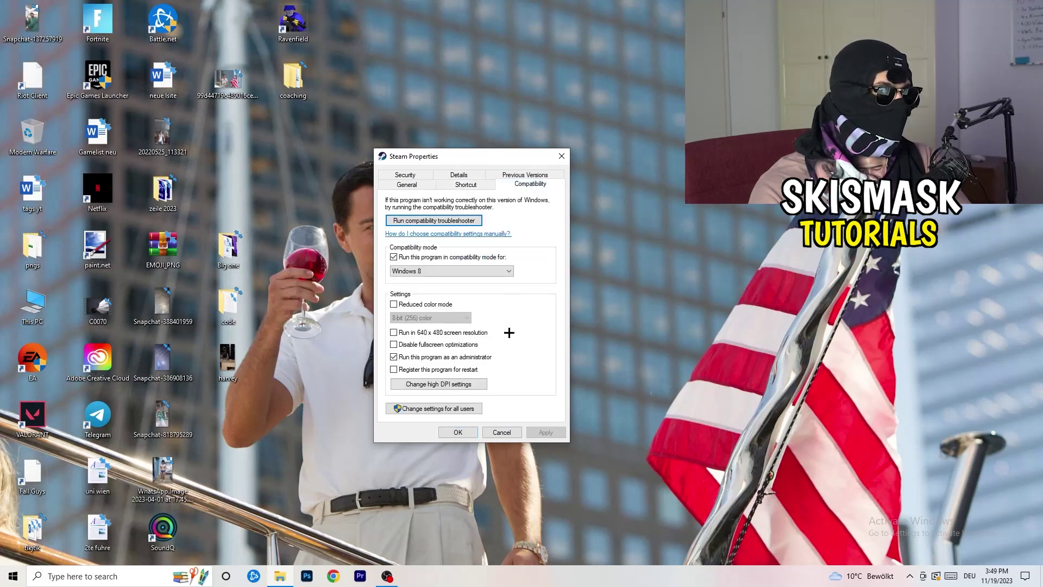
pyautogui.moveTo(478, 158); pyautogui.dragTo(600, 112)
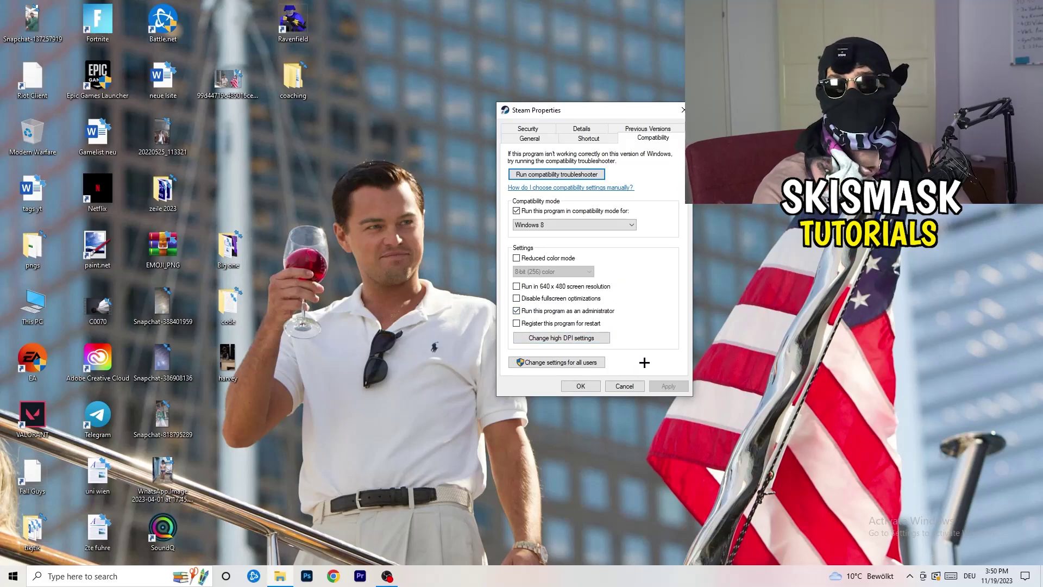
pyautogui.click(581, 387)
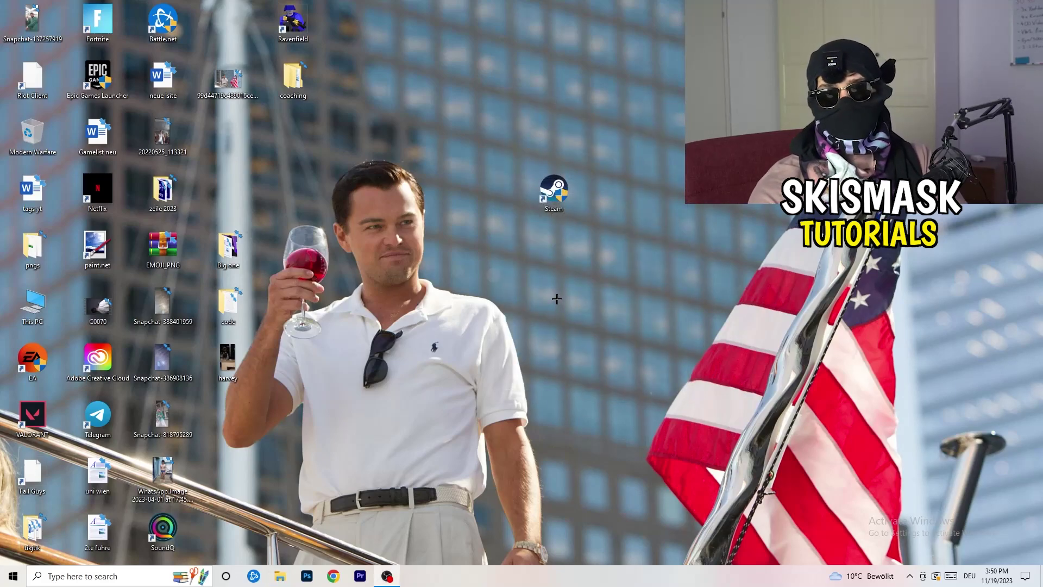
# - Move the Steam desktop shortcut closer to the other desktop icons and recheck its Compatibility settings
pyautogui.moveTo(557, 194); pyautogui.dragTo(493, 194)
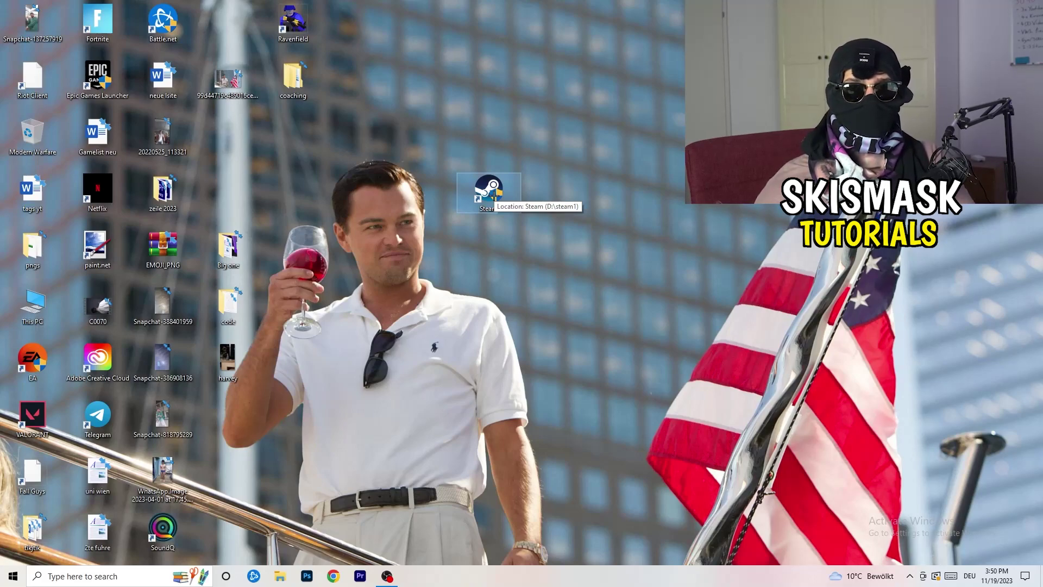
pyautogui.moveTo(494, 196); pyautogui.dragTo(363, 196)
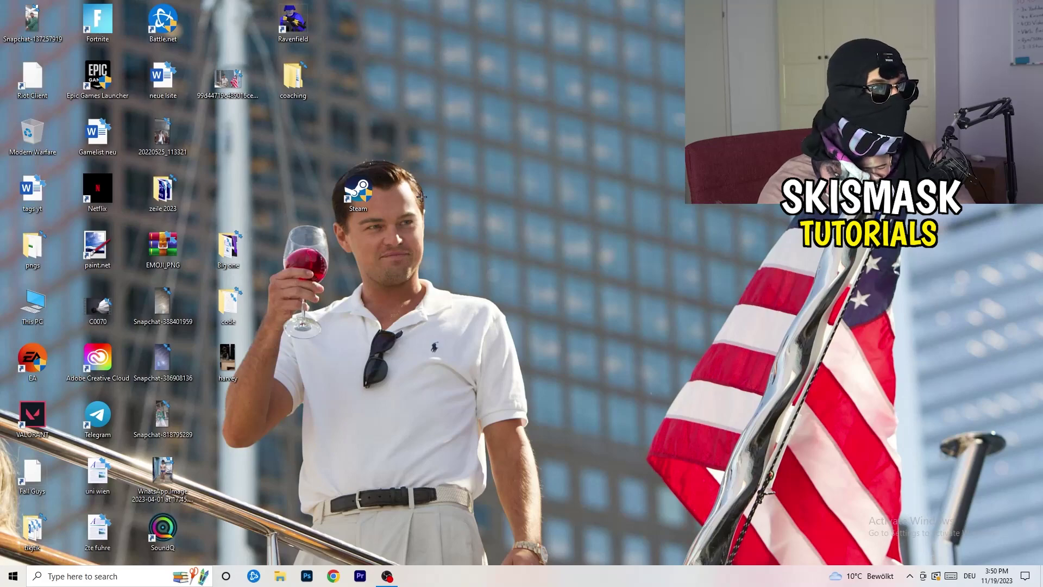
pyautogui.rightClick(360, 202)
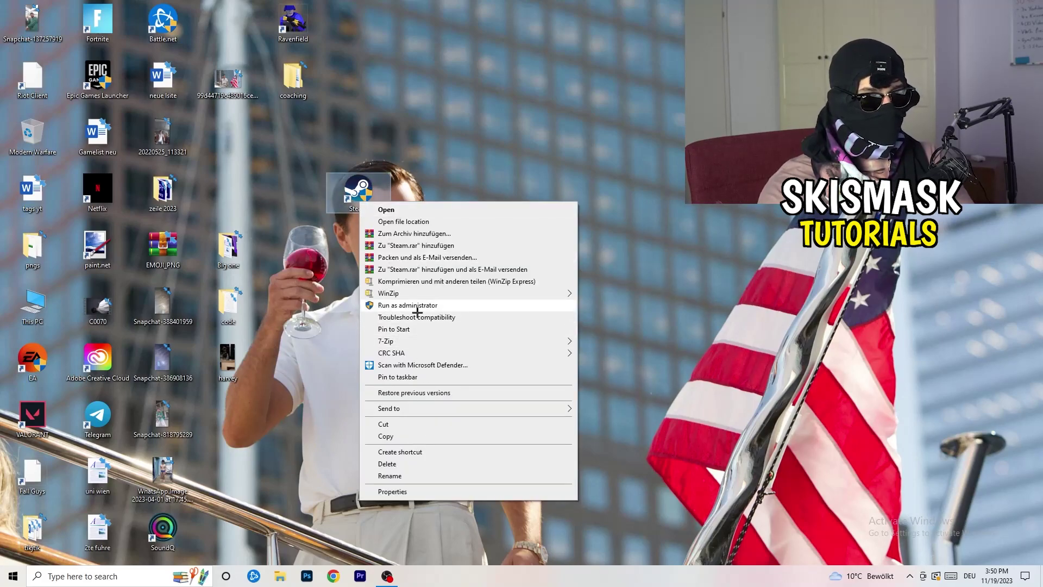
pyautogui.click(392, 491)
pyautogui.click(519, 239)
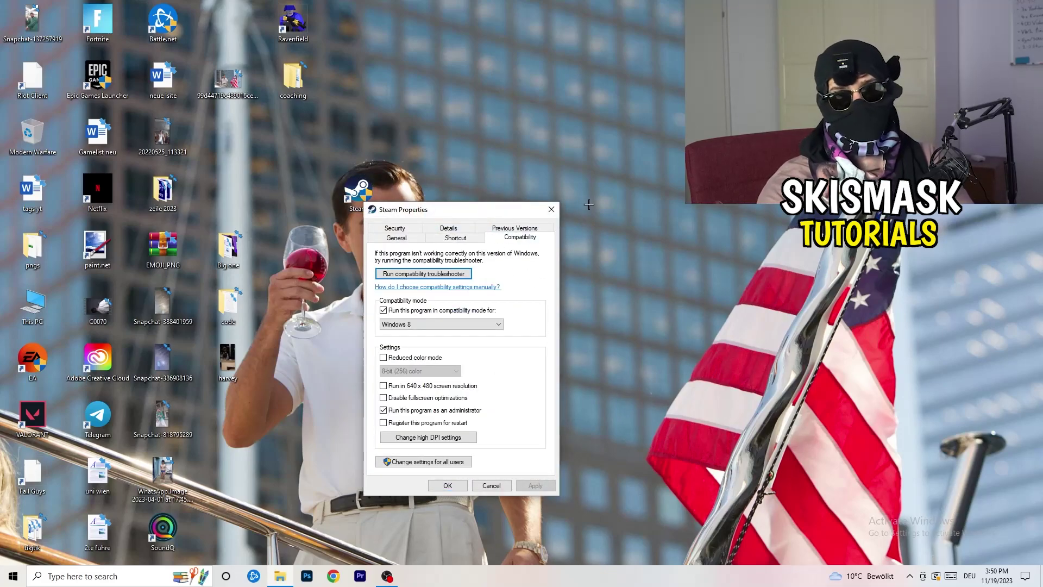
pyautogui.click(552, 210)
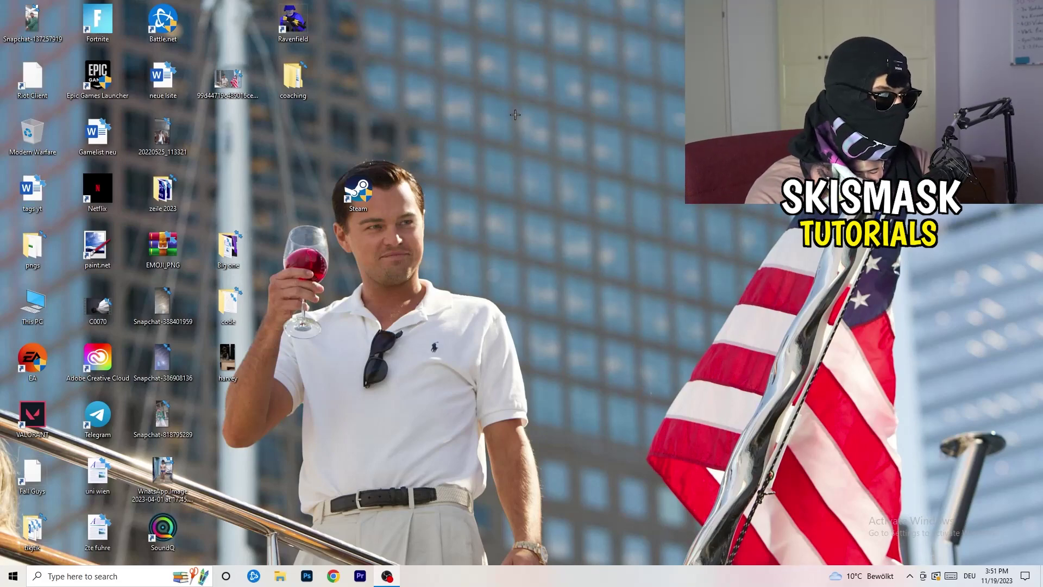
# - Launch Task Manager and maximize its window
pyautogui.moveTo(527, 584)
pyautogui.mouseDown()
pyautogui.moveTo(890, 303)
pyautogui.moveTo(587, 506)
pyautogui.moveTo(530, 554)
pyautogui.moveTo(531, 579)
pyautogui.mouseUp()
pyautogui.rightClick(530, 579)
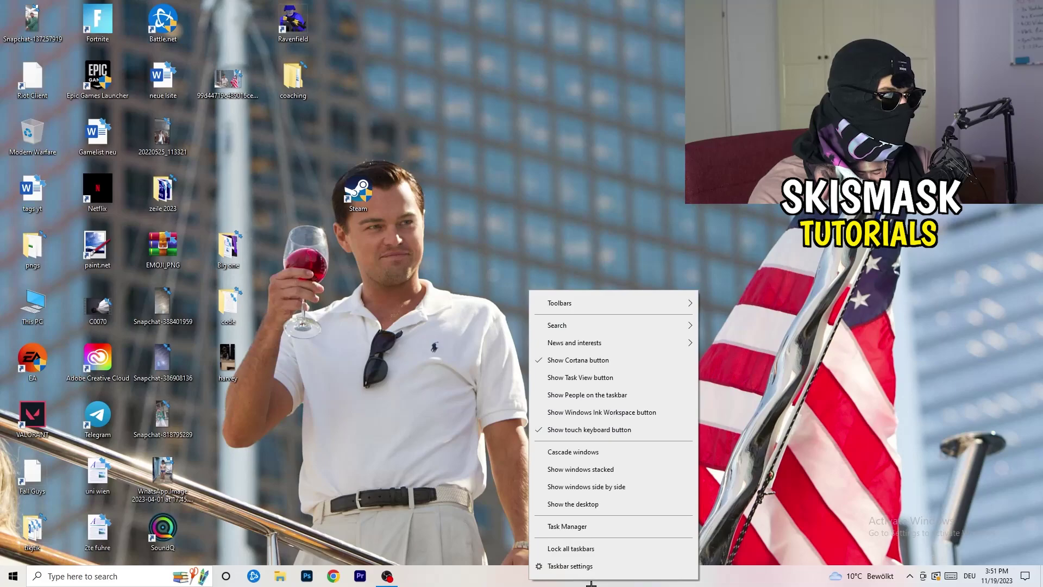
pyautogui.click(581, 526)
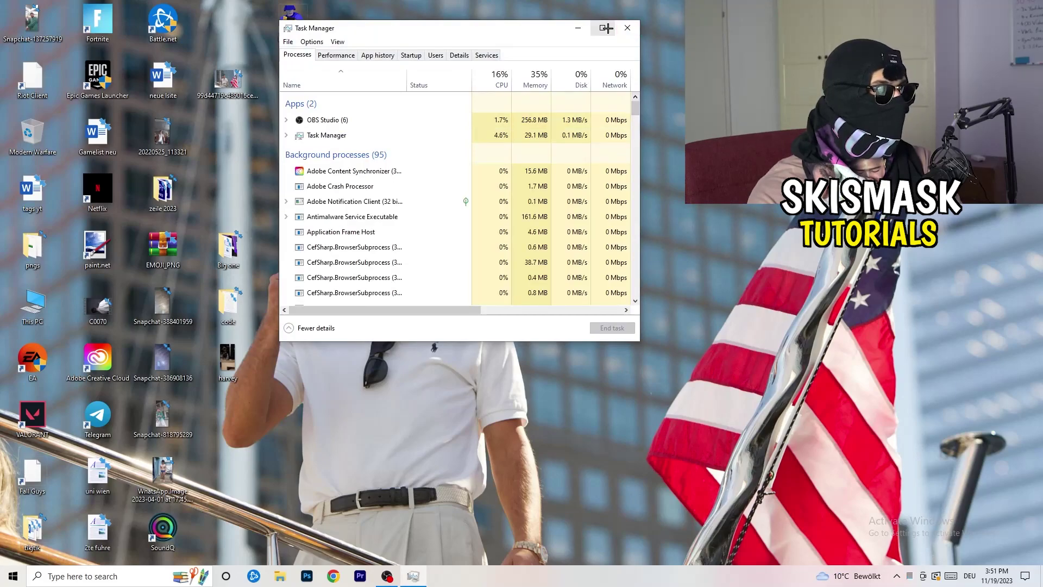
pyautogui.click(606, 26)
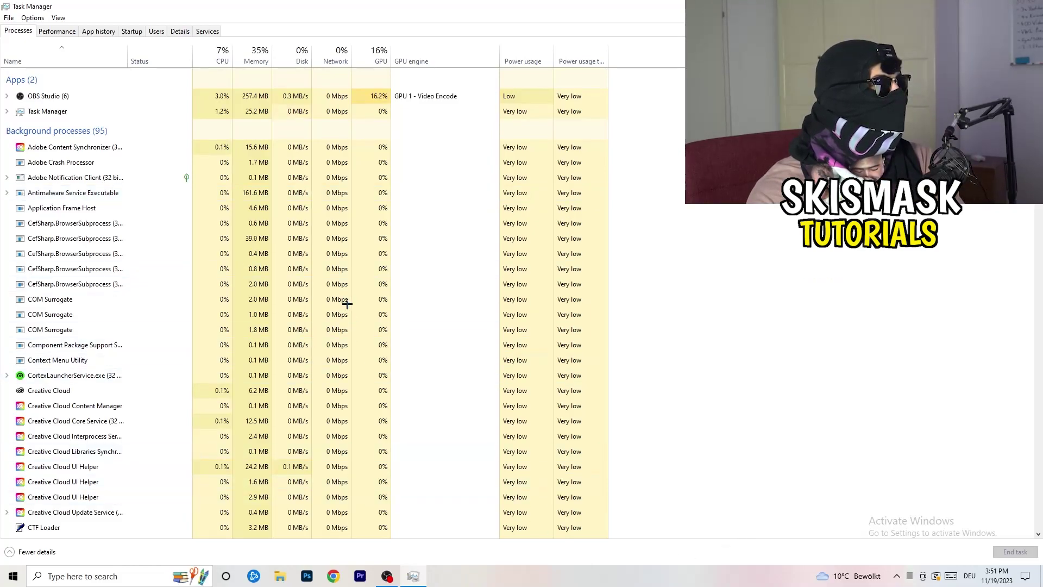
# - Show the priority options for a Creative Cloud UI Helper.exe process in Task Manager's detailed process list
pyautogui.click(177, 31)
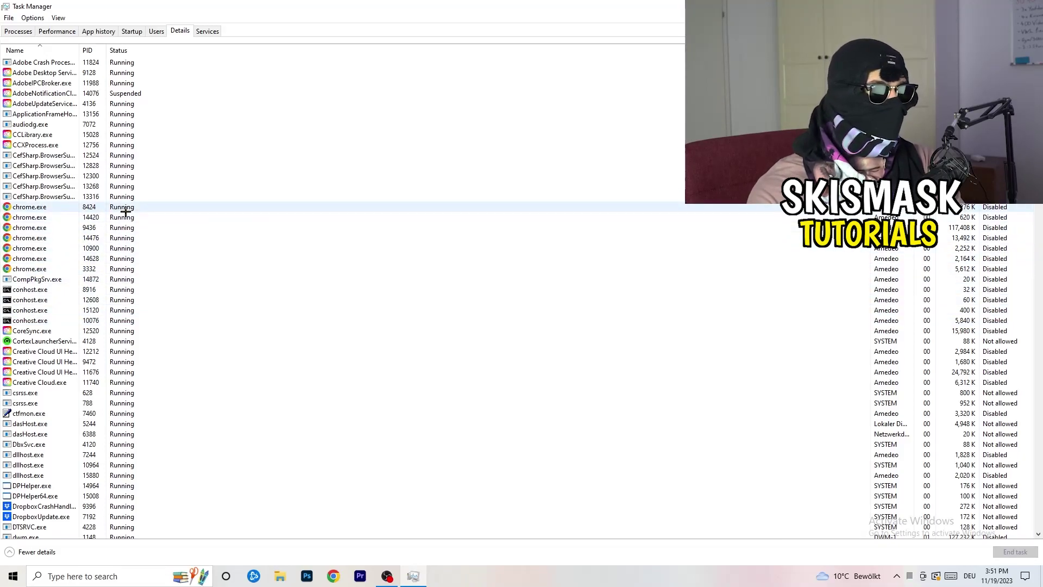
pyautogui.scroll(-3, 126, 212)
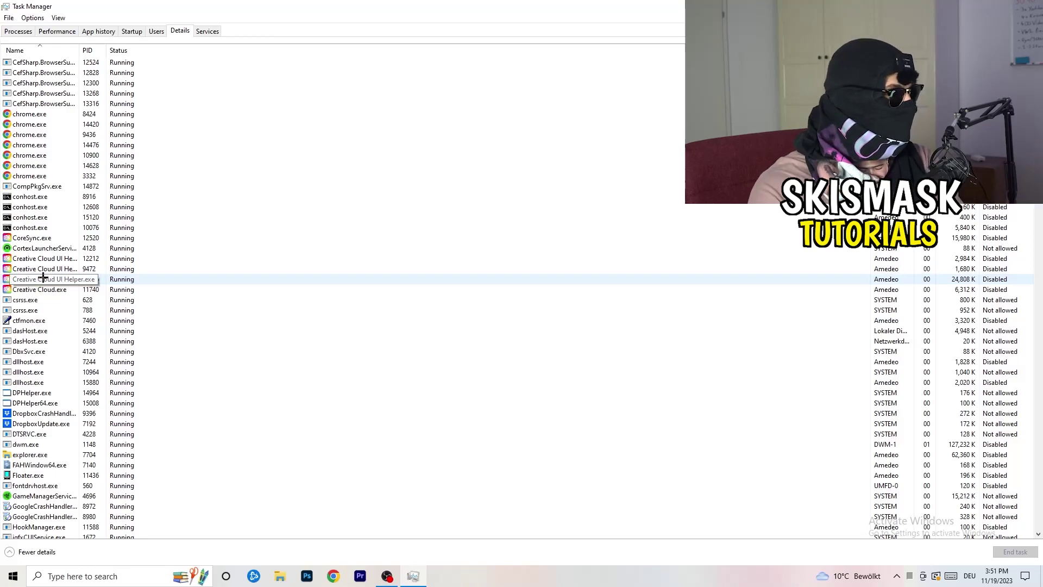
pyautogui.rightClick(43, 278)
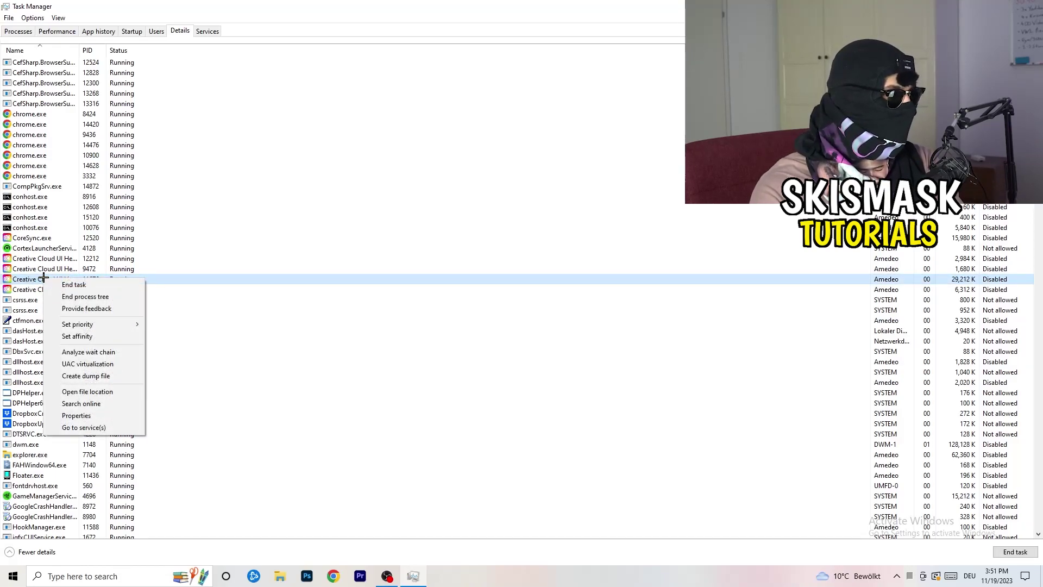
pyautogui.moveTo(95, 327)
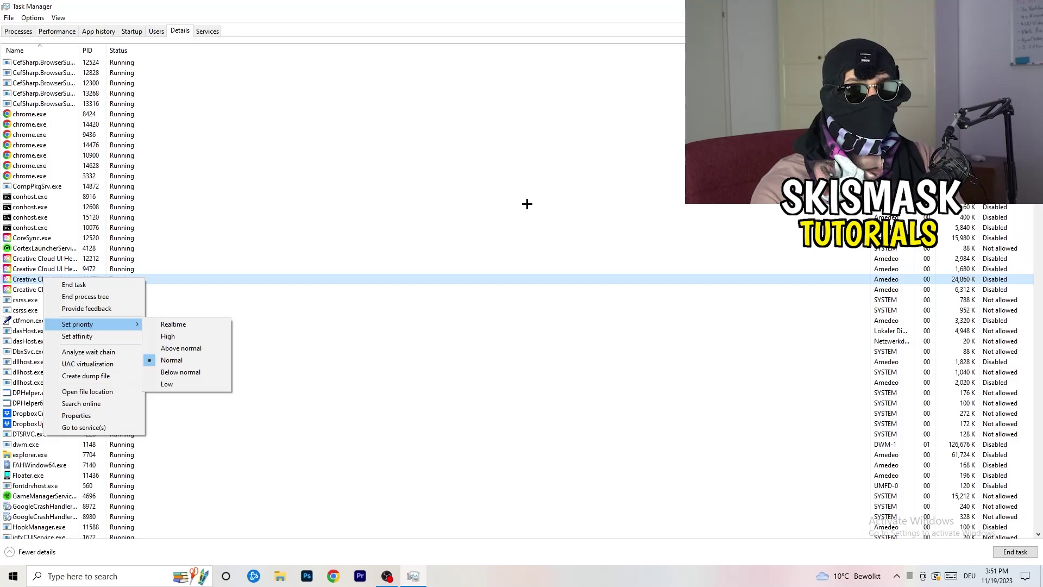
# - View the startup programs and check the available actions for the File Association Helper entry
pyautogui.click(136, 31)
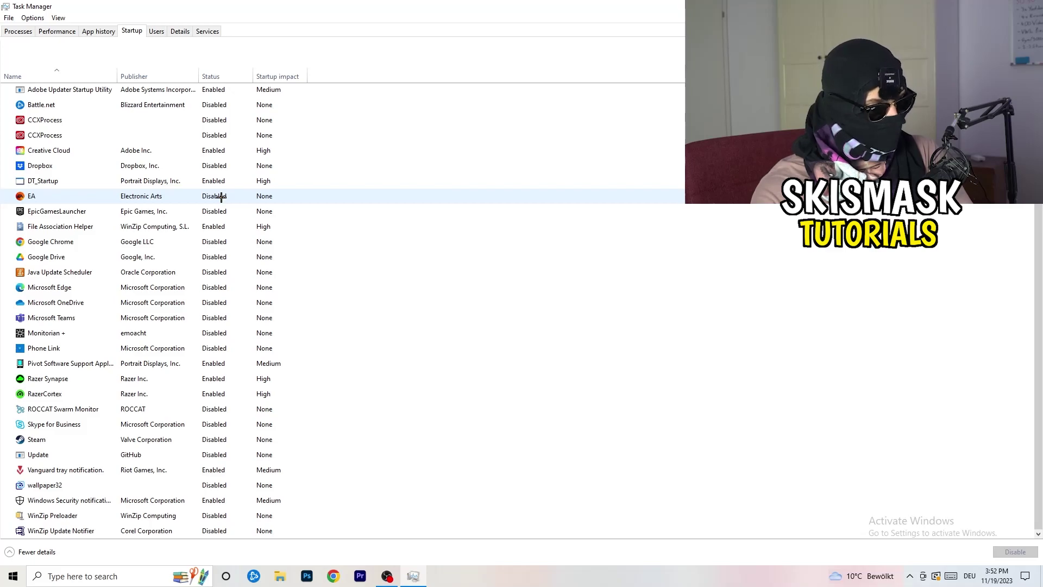
pyautogui.rightClick(217, 226)
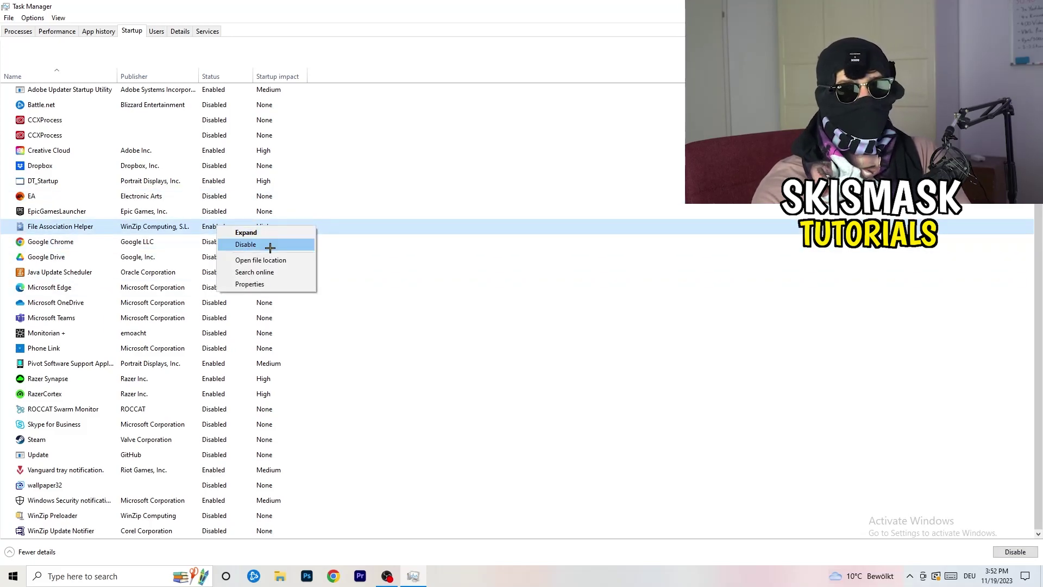
pyautogui.click(426, 79)
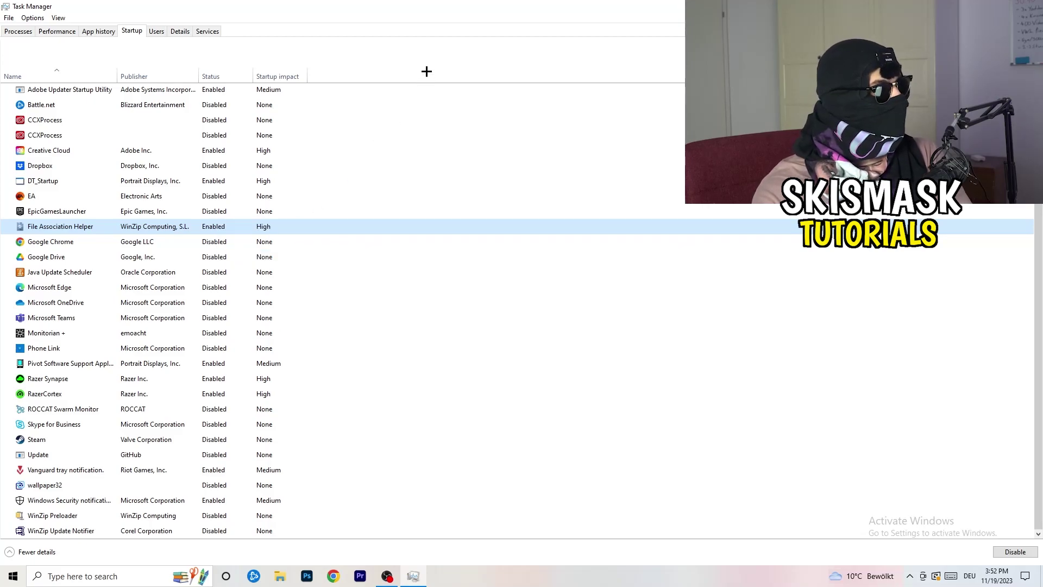
# - Examine the running processes sorted by GPU usage and show the End task option for the Microsoft Windows Search Indexer
pyautogui.click(27, 32)
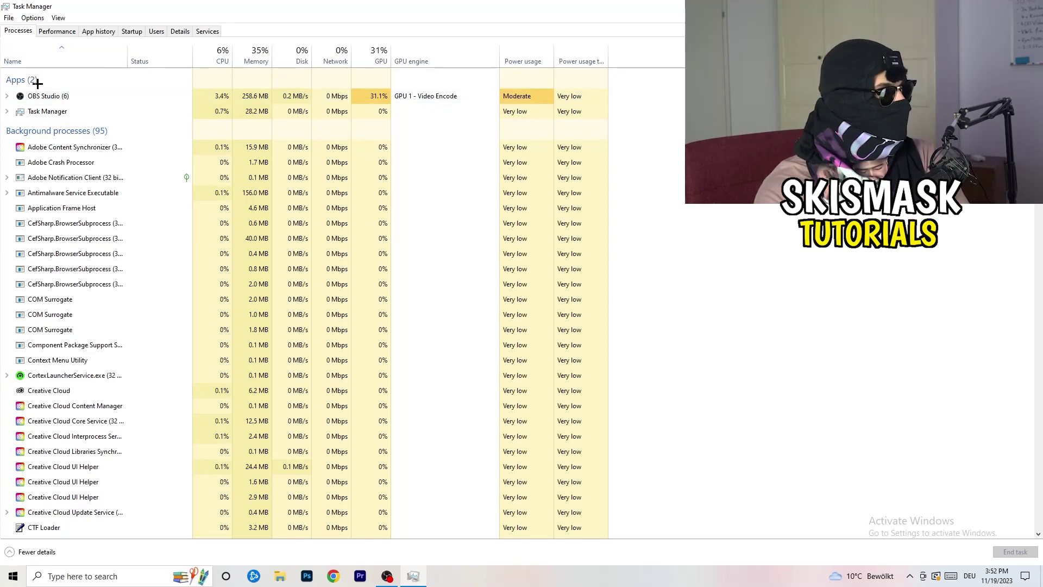
pyautogui.click(213, 54)
pyautogui.click(367, 49)
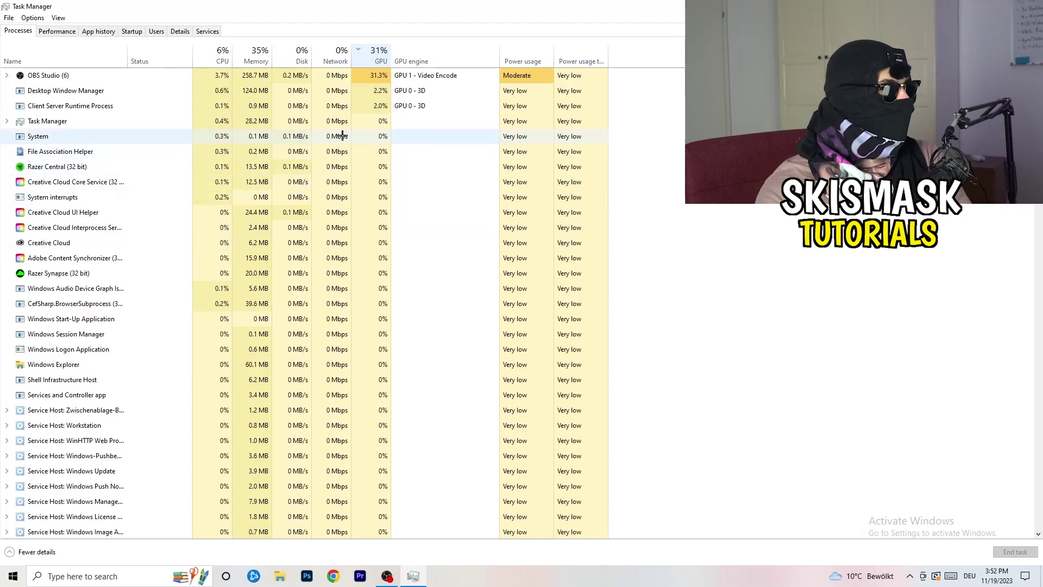
pyautogui.click(376, 56)
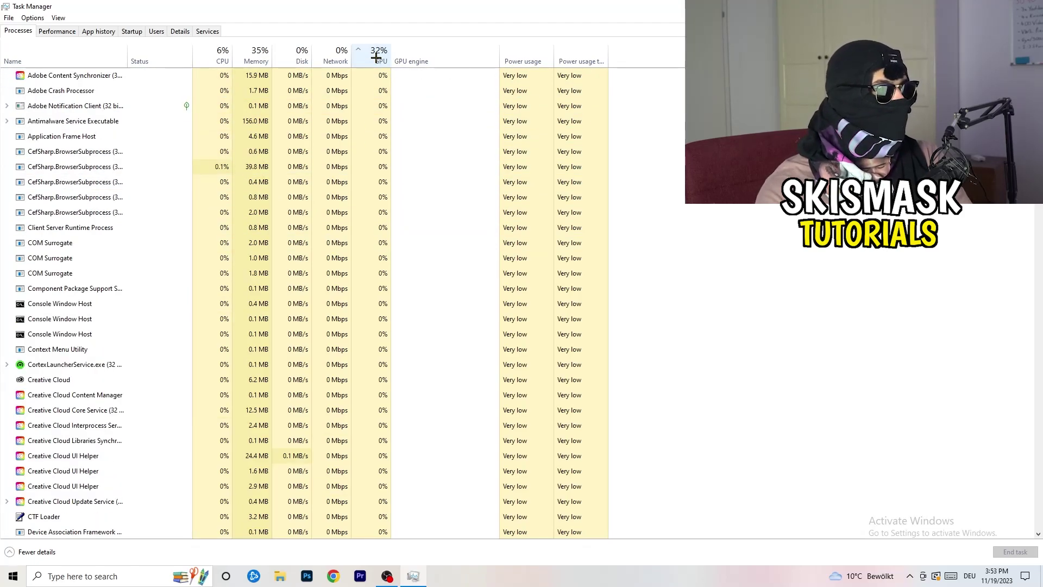
pyautogui.scroll(-5, 381, 172)
pyautogui.scroll(-10, 381, 172)
pyautogui.scroll(15, 383, 171)
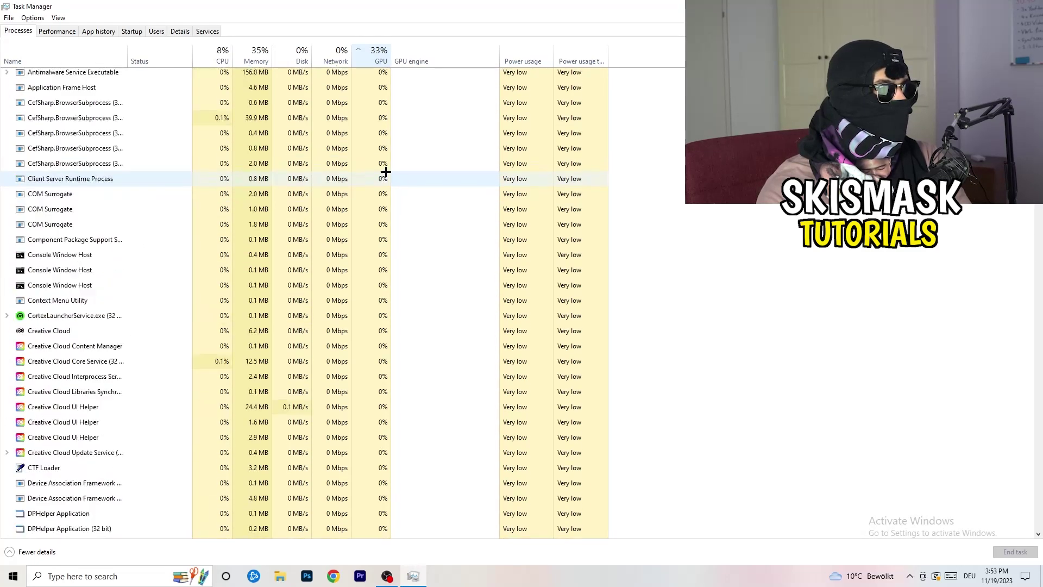
pyautogui.scroll(-15, 386, 170)
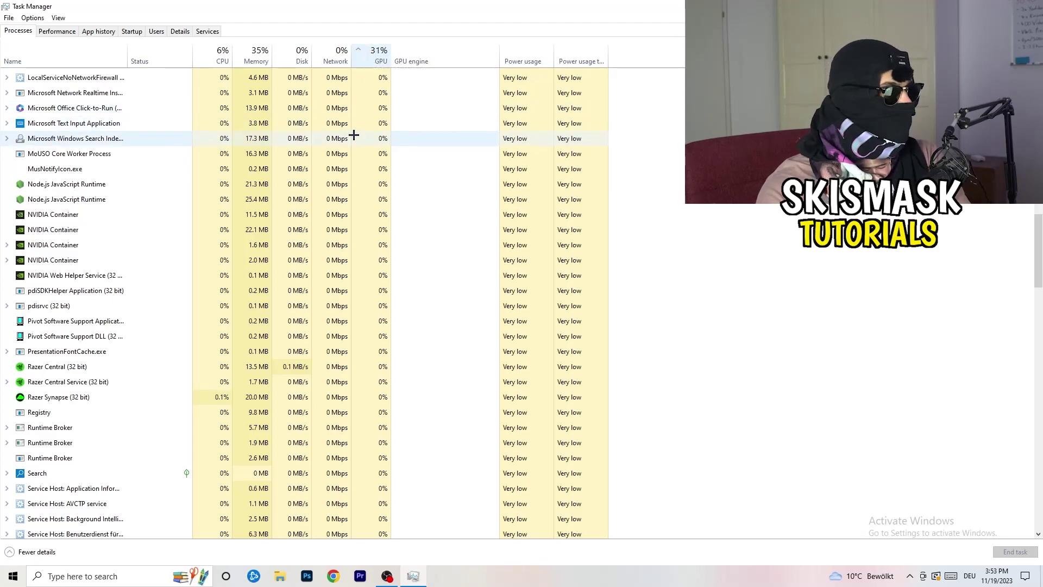
pyautogui.rightClick(354, 135)
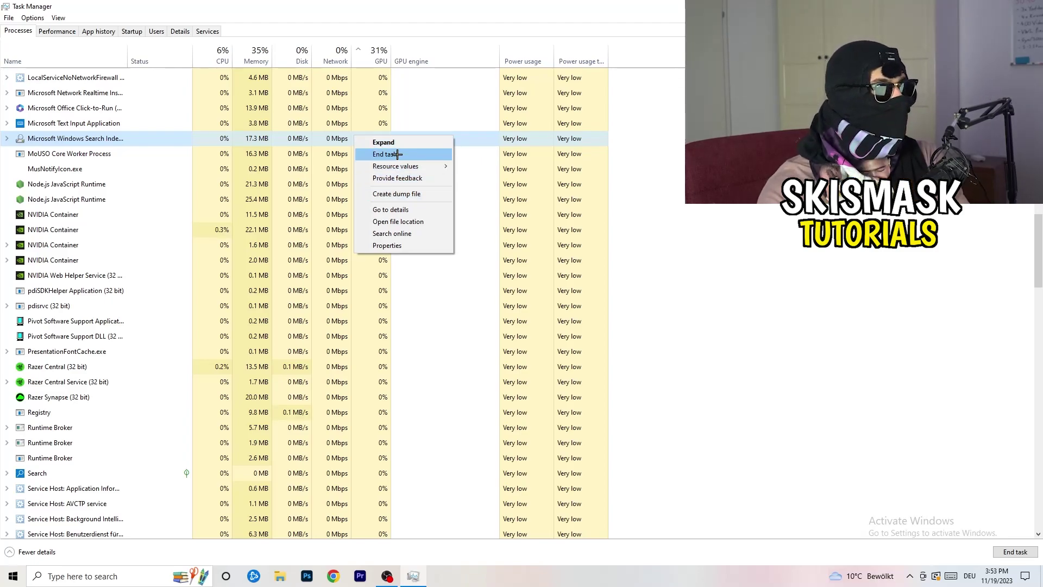
# - Sort the running processes by CPU usage and close Task Manager
pyautogui.click(216, 52)
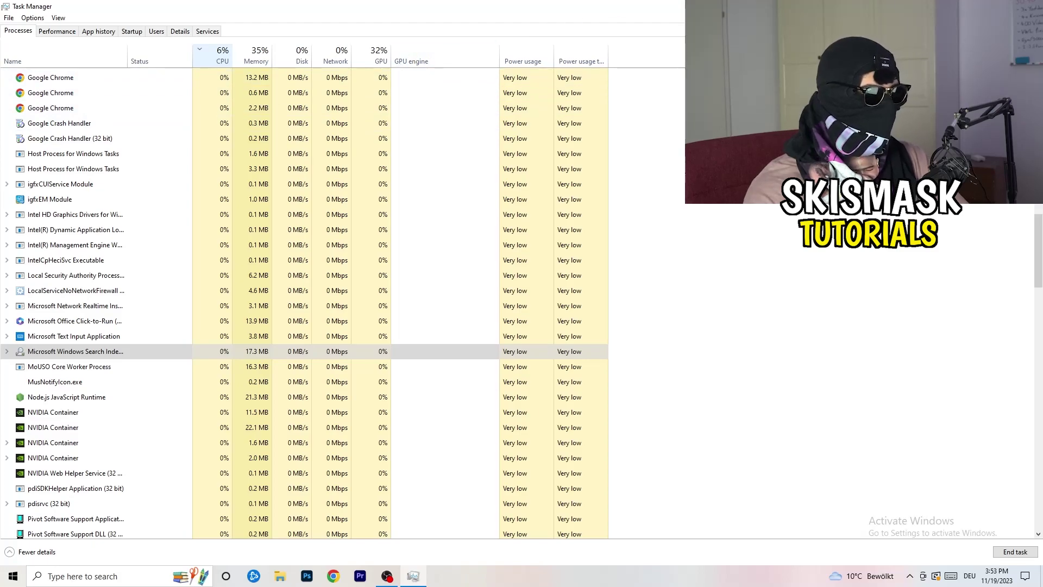
pyautogui.hotkey('alt', 'F4')
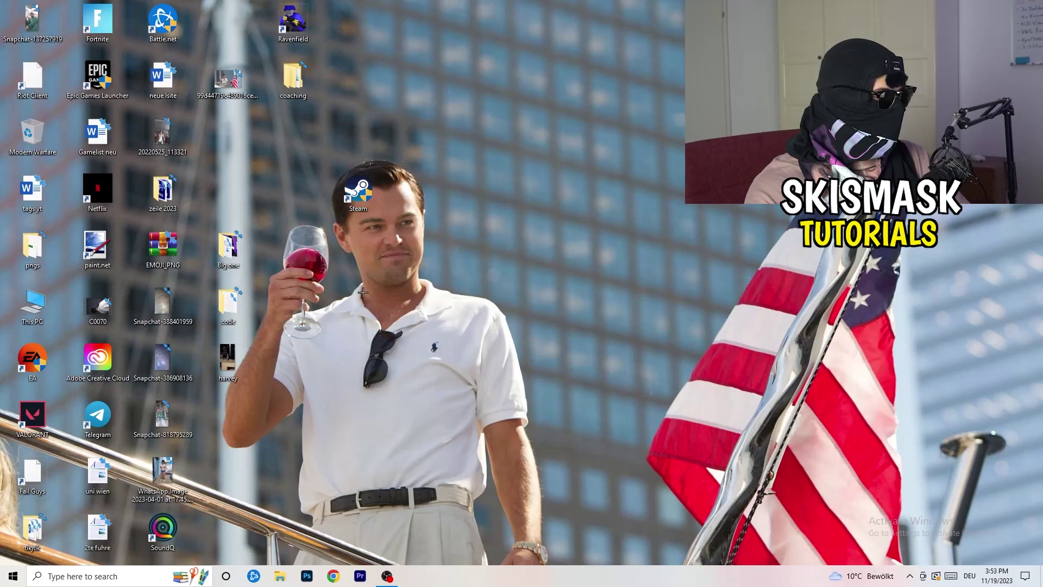
# - Open the Xbox Game Bar page of the Gaming category in Windows Settings
pyautogui.click(5, 580)
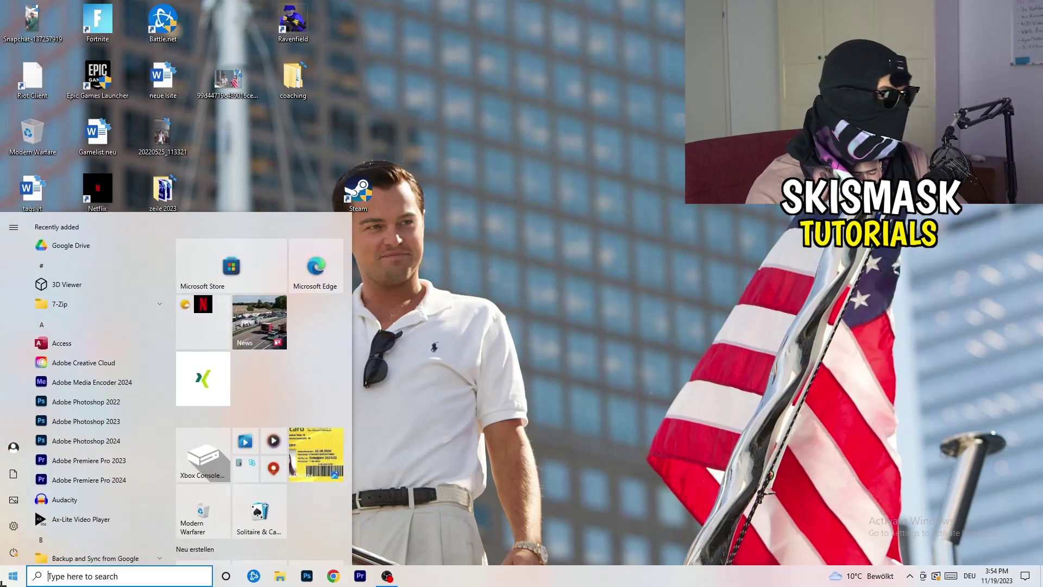
pyautogui.click(13, 526)
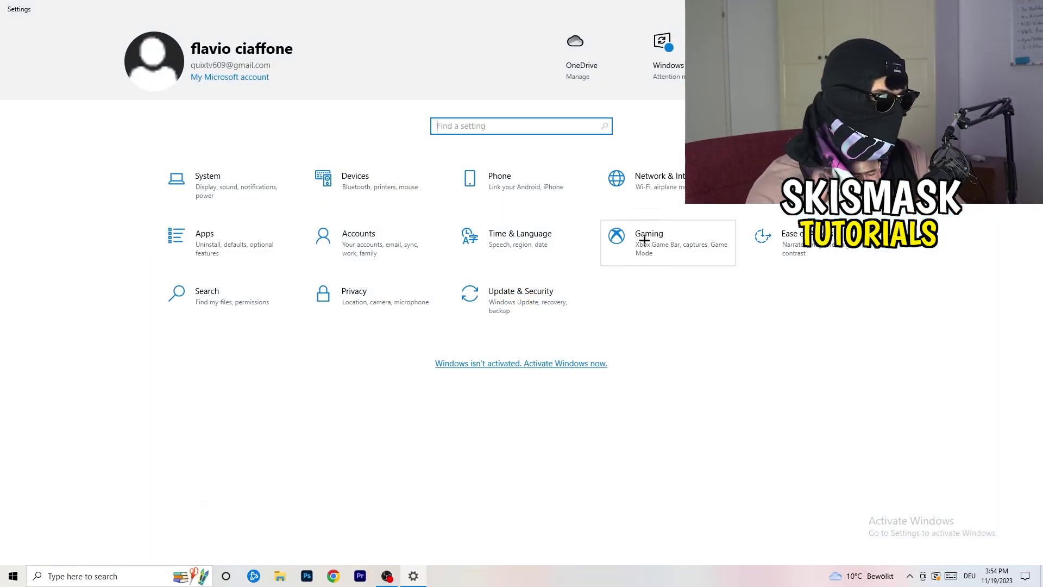
pyautogui.click(613, 244)
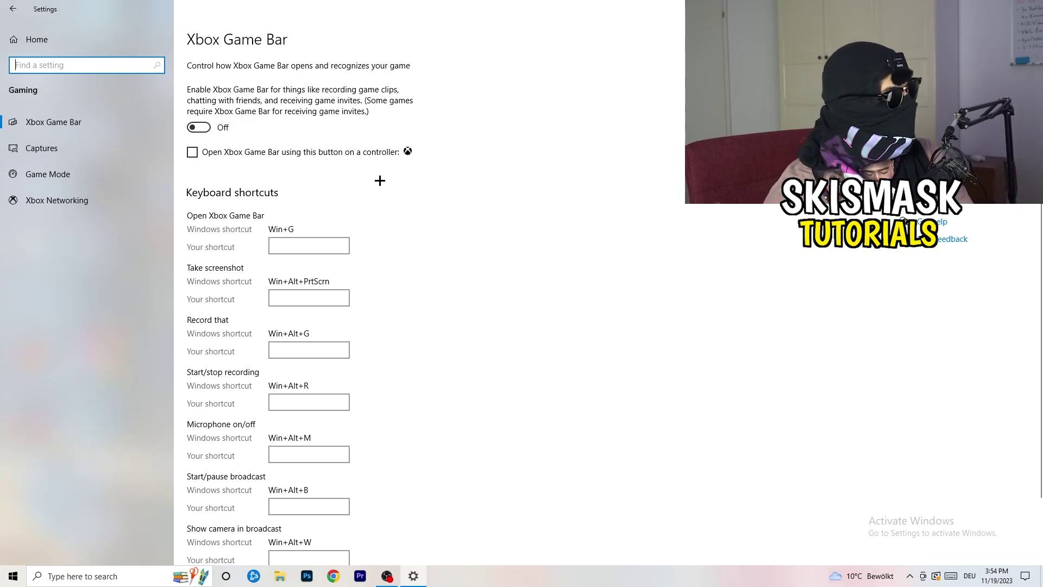
# - Review the Captures recording settings and open the Game Mode page
pyautogui.click(92, 143)
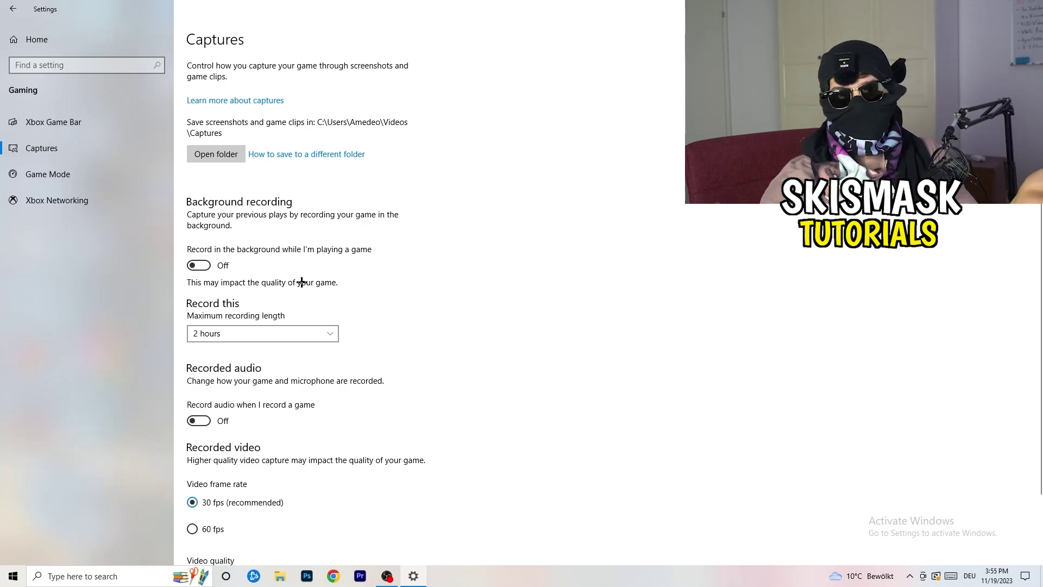
pyautogui.scroll(-3, 302, 282)
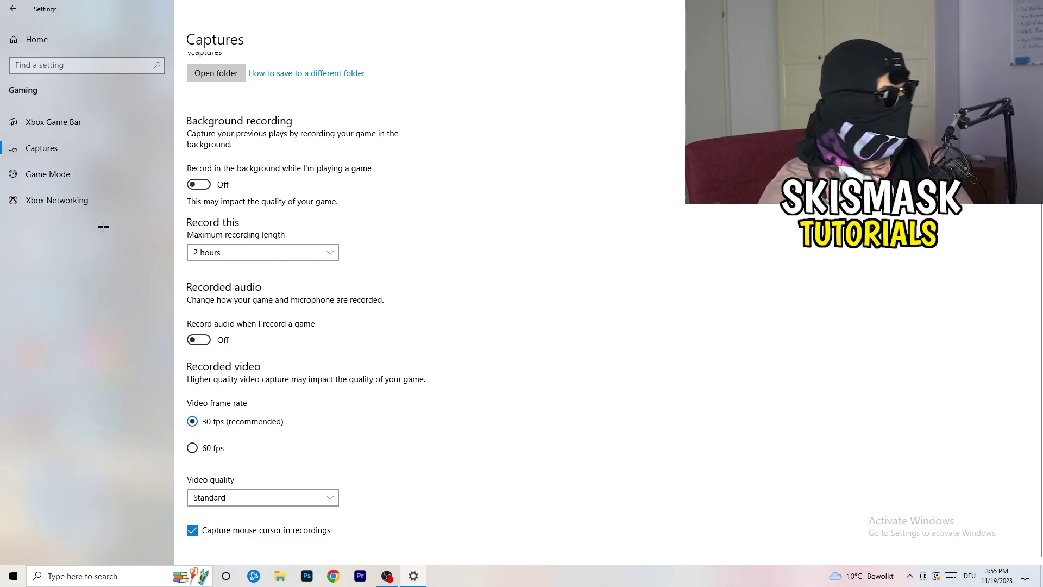
pyautogui.click(22, 172)
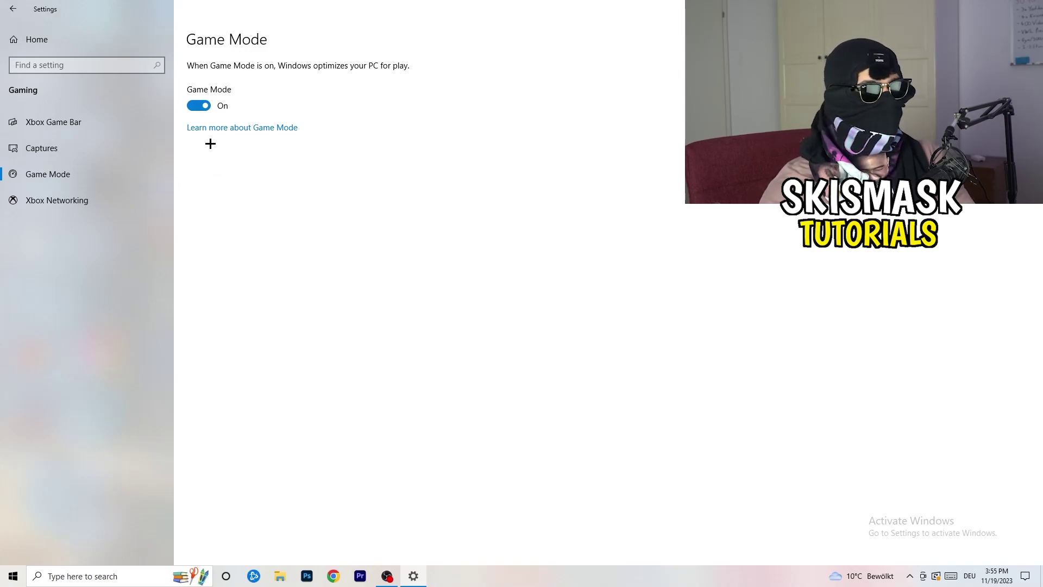
# - Open the Windows Update page of the Update & Security settings and check the update status
pyautogui.click(13, 9)
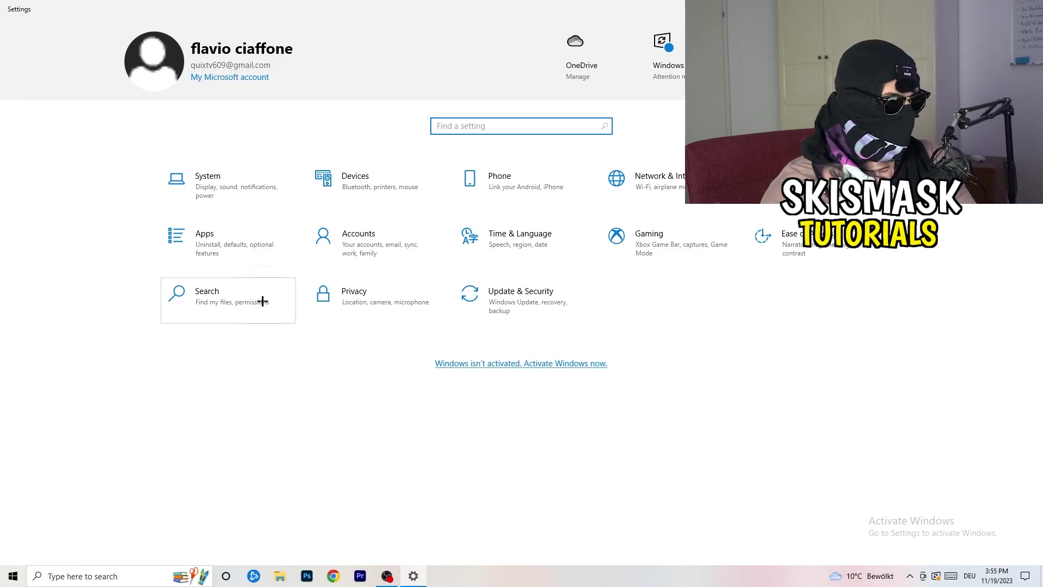
pyautogui.click(537, 319)
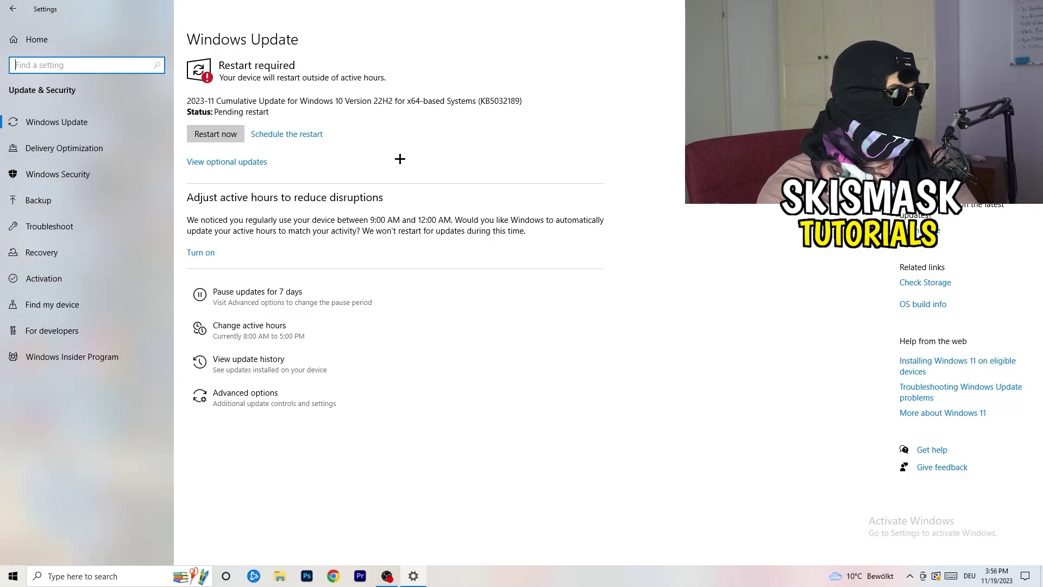
pyautogui.moveTo(533, 8); pyautogui.dragTo(186, 398)
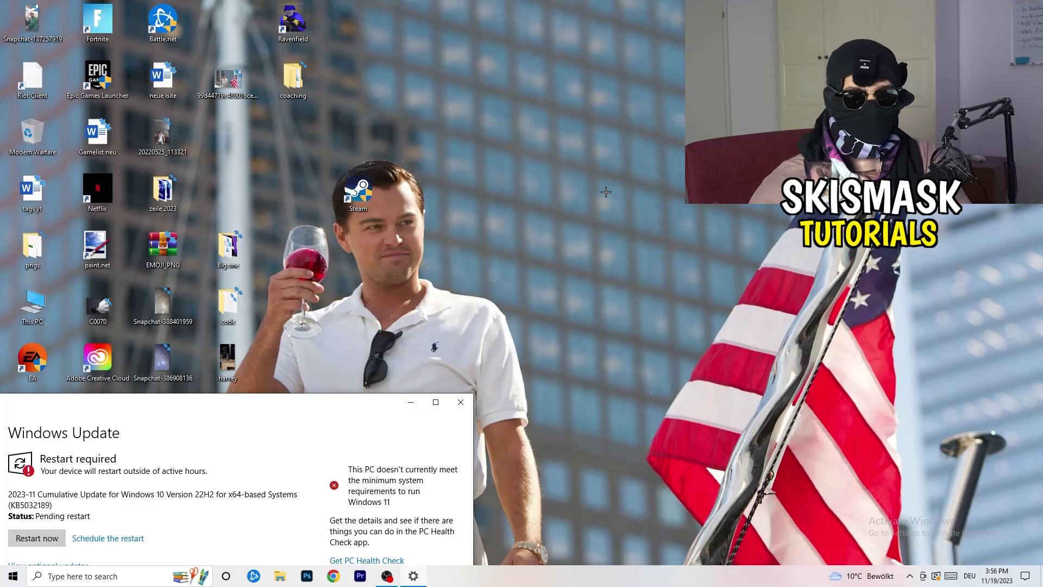
pyautogui.click(435, 401)
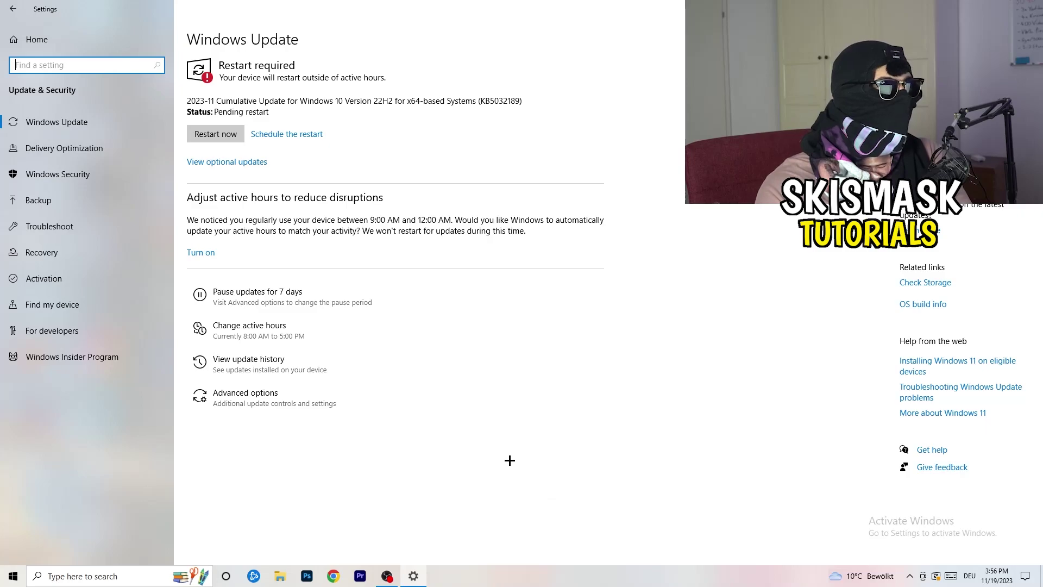
# - Return to the Settings home page and open the Display page of the System category
pyautogui.click(28, 44)
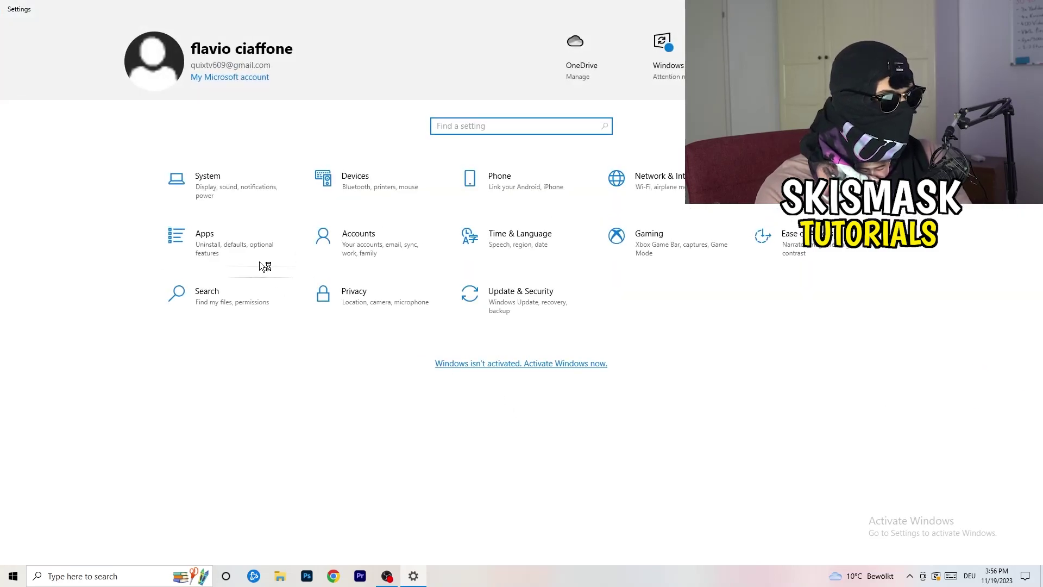
pyautogui.press('Tab')
pyautogui.press('Return')
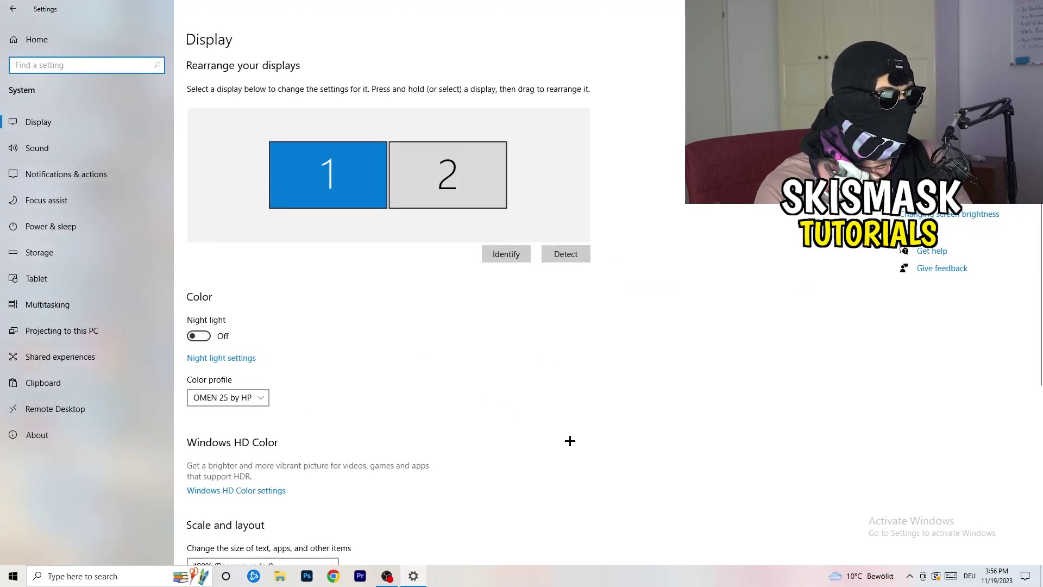
pyautogui.click(201, 42)
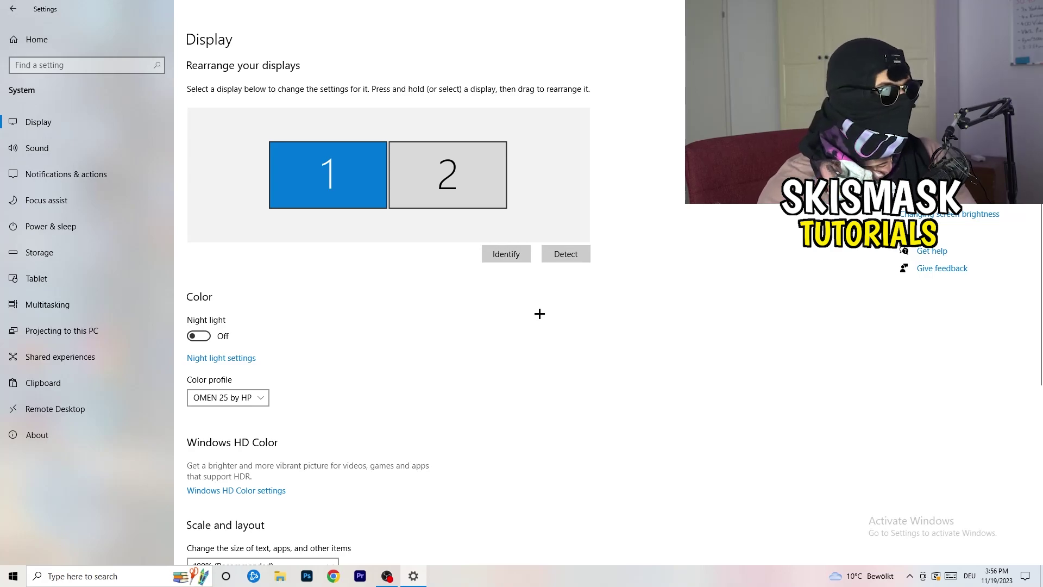
# - Review the scale and layout settings of the display and check the available display resolutions
pyautogui.scroll(-3, 408, 273)
pyautogui.scroll(-2, 408, 274)
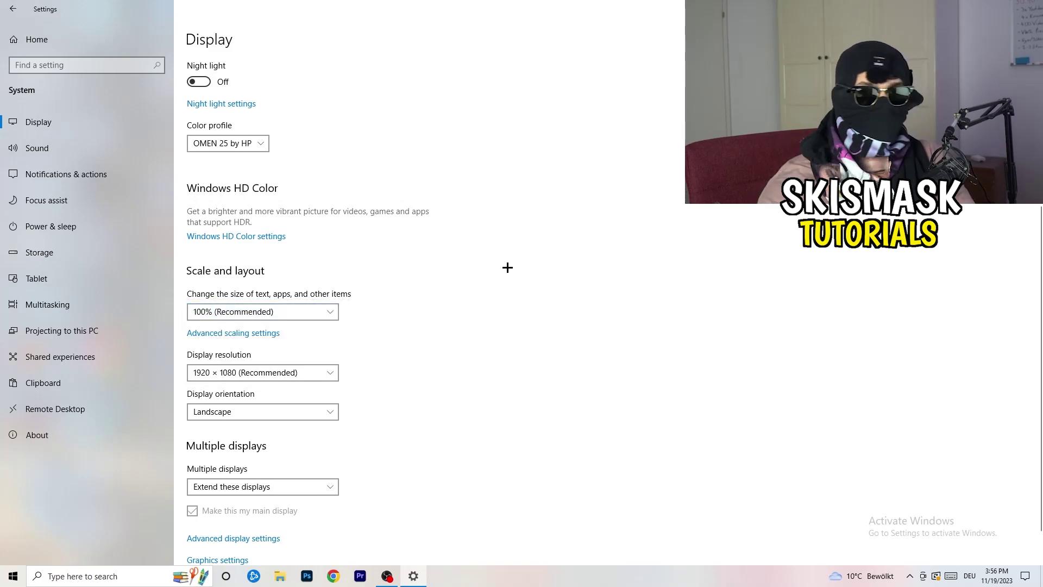
pyautogui.scroll(-1, 250, 296)
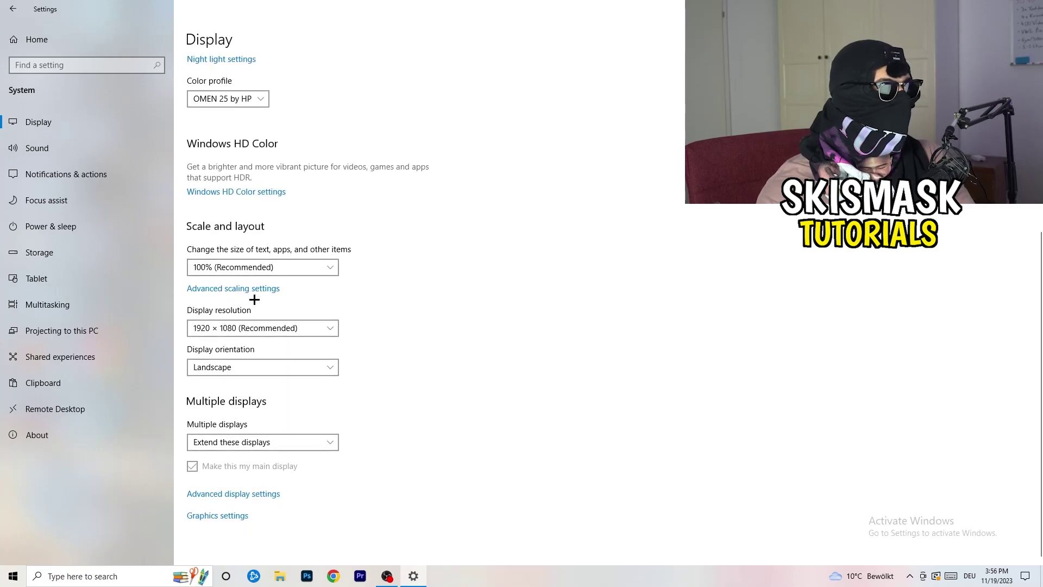
pyautogui.click(281, 333)
pyautogui.click(511, 292)
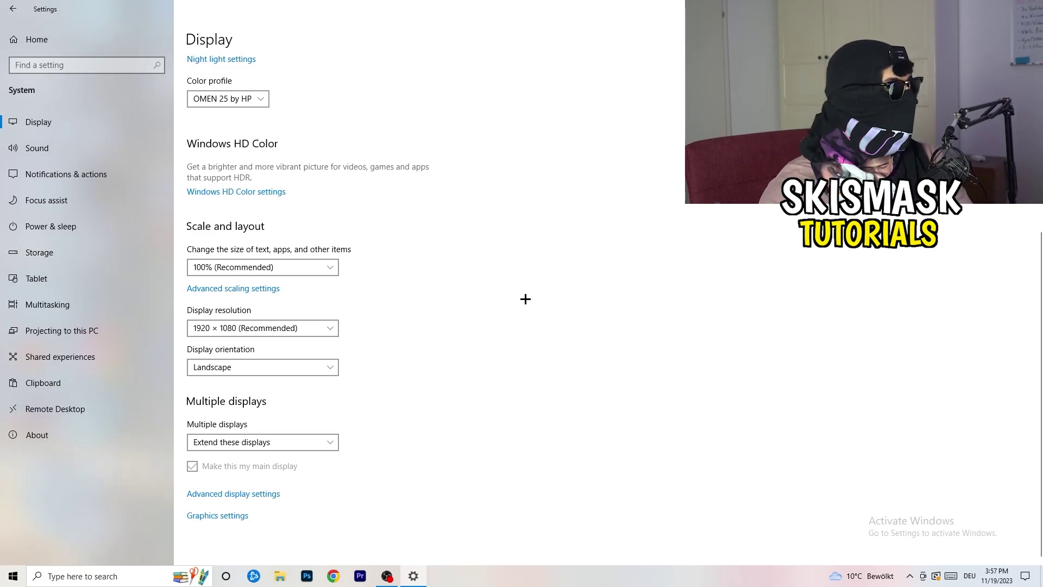
# - Open the Power & sleep page, review the preferred and additional power plans in Power Options, and close that window
pyautogui.click(69, 227)
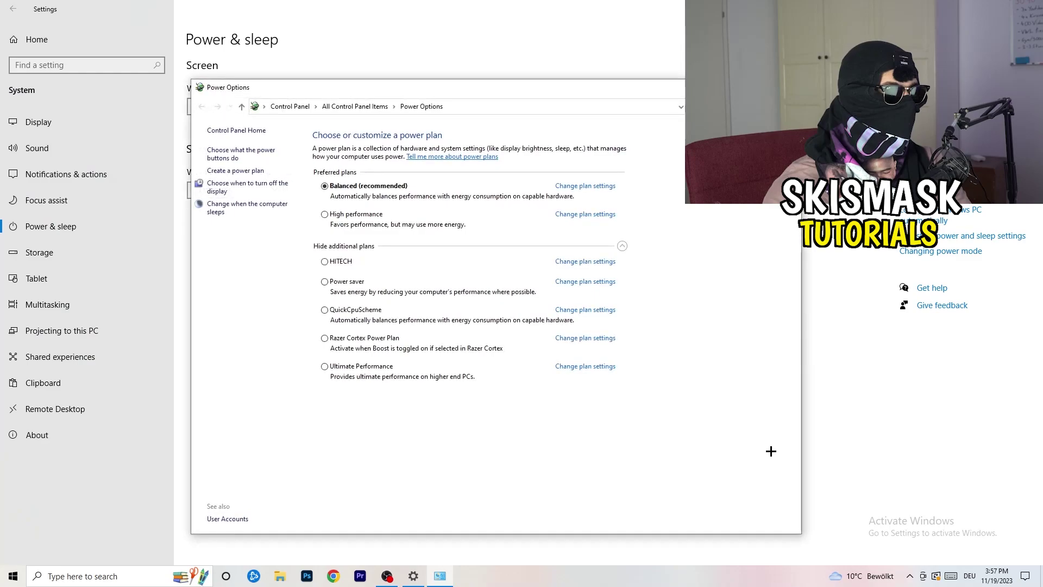
pyautogui.click(623, 246)
pyautogui.click(623, 246)
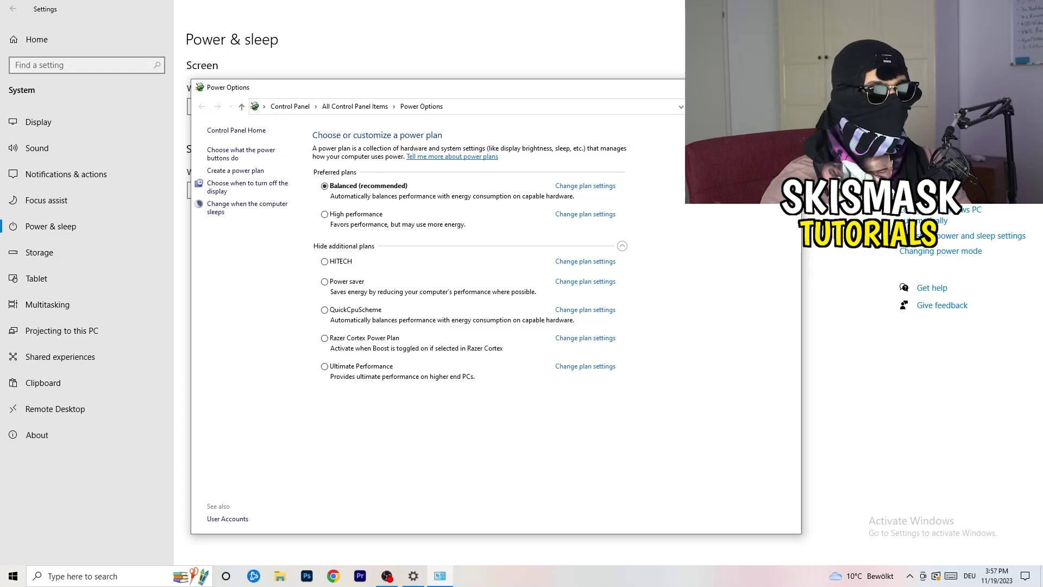
pyautogui.click(788, 87)
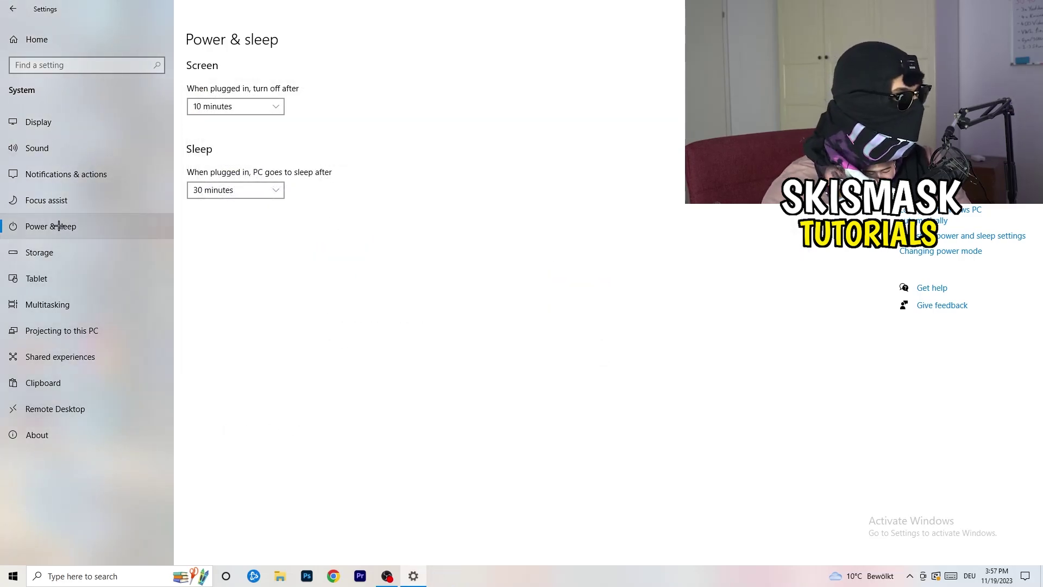
# - Review the Storage Sense configuration from the Storage page and close Settings
pyautogui.click(63, 253)
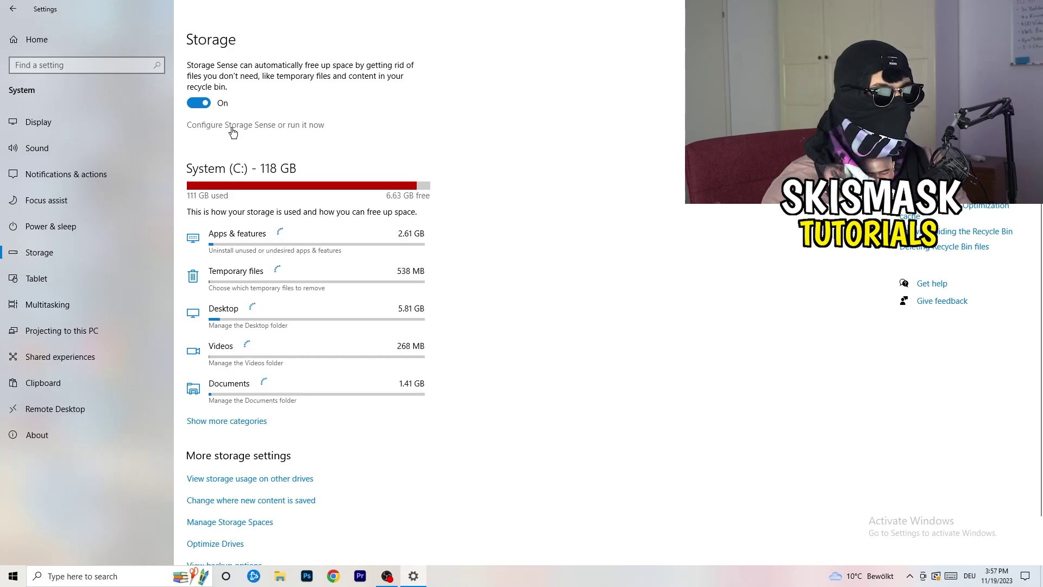
pyautogui.click(232, 126)
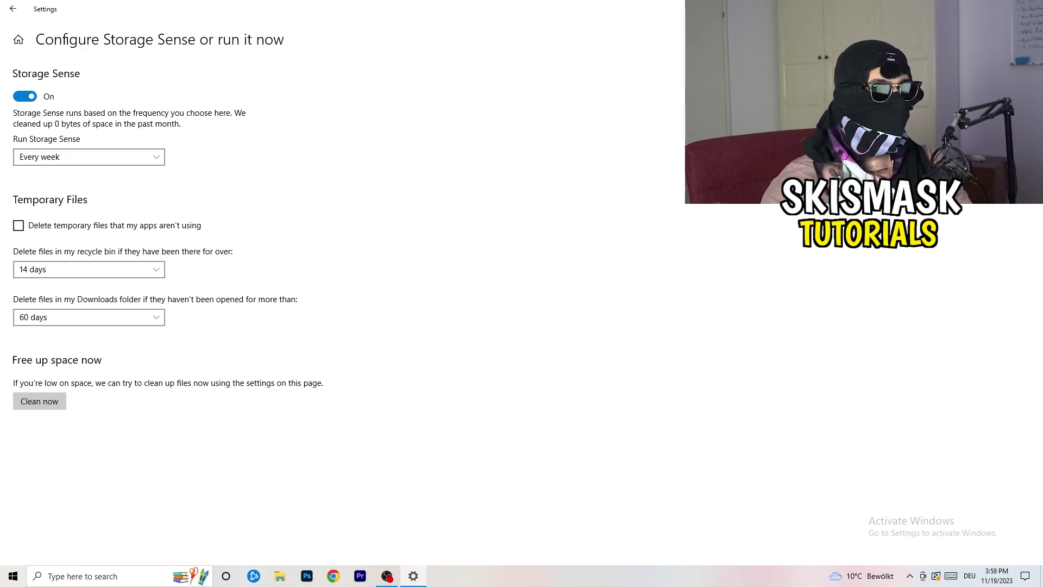
pyautogui.click(1030, 6)
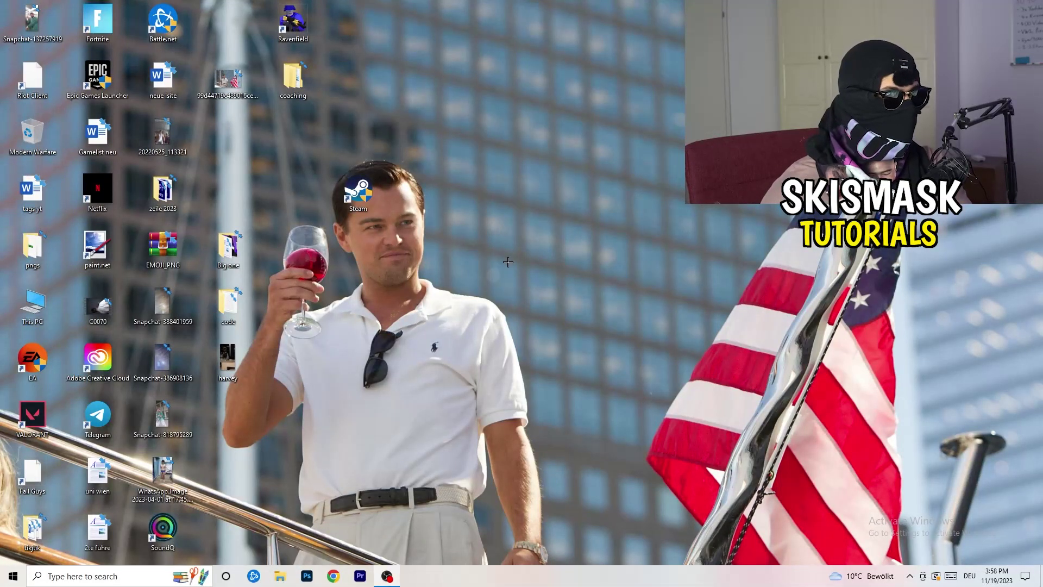